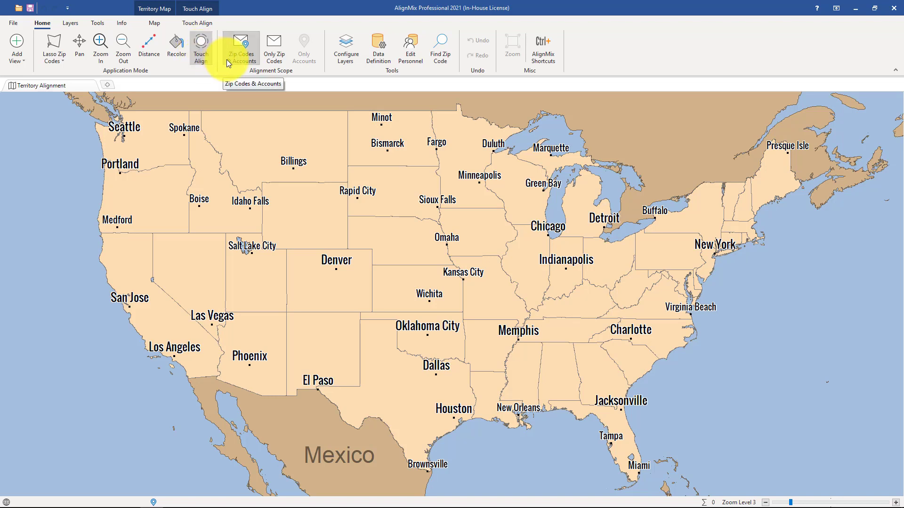
Step: Set the alignment scope to cover both zip codes and accounts
click(227, 60)
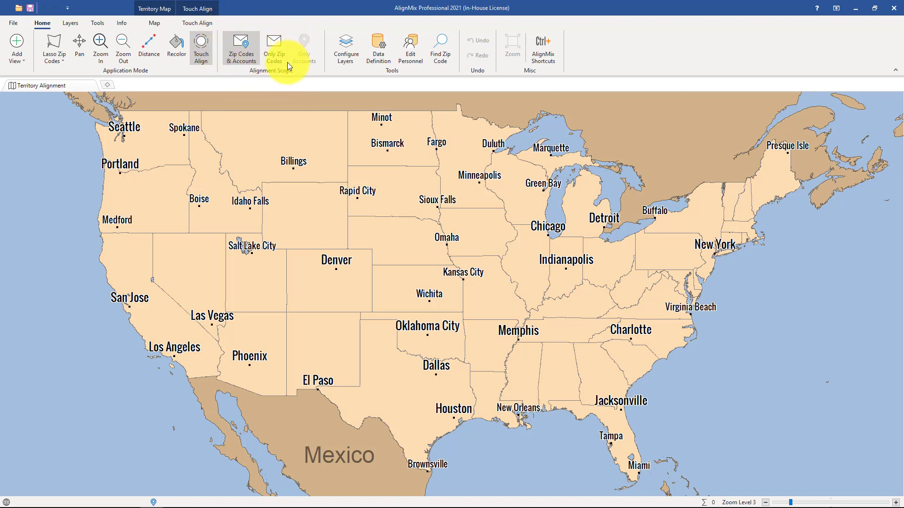
click(241, 61)
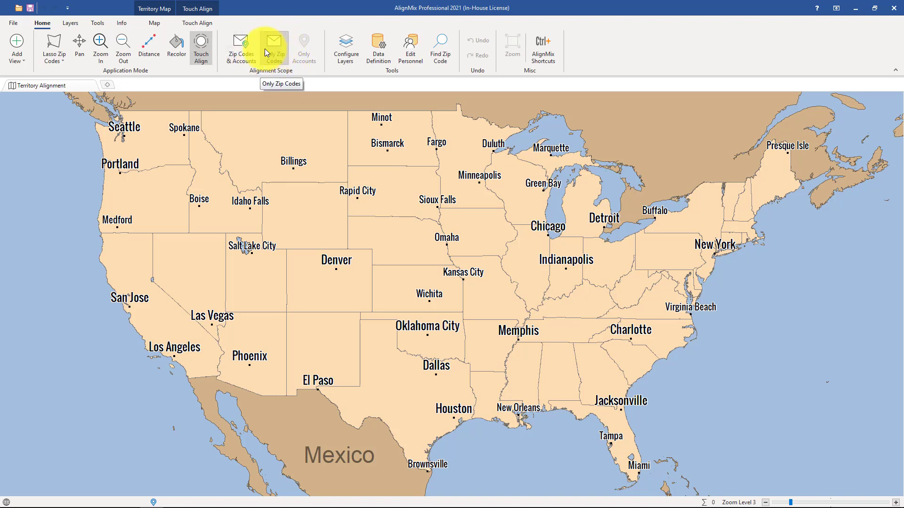
click(266, 49)
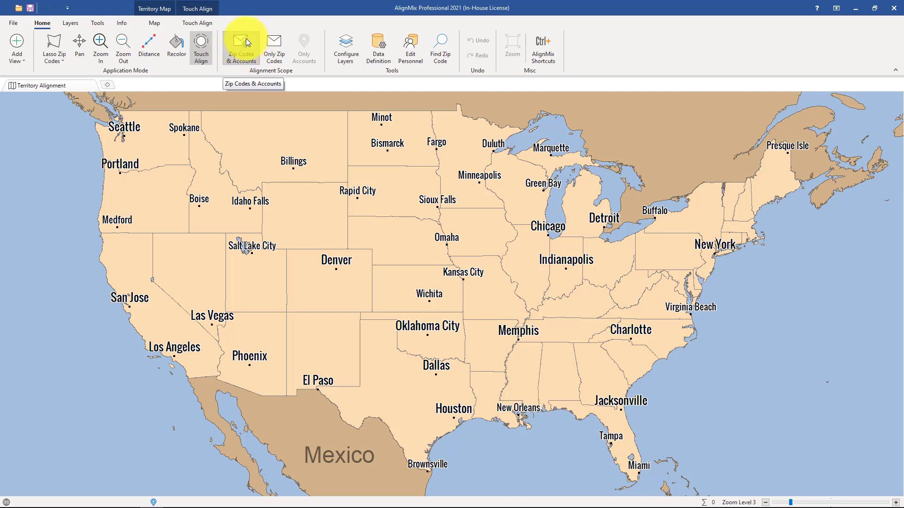
click(240, 53)
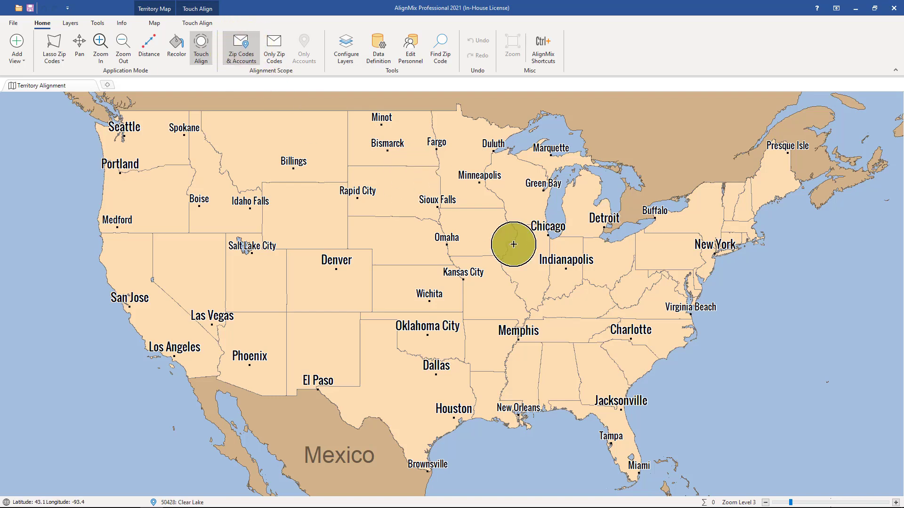
Step: Enlarge the Touch Align circle slightly and create a new territory from the zip codes around Atlanta, Athens and Macon in Georgia
scroll(610, 403, up, 3)
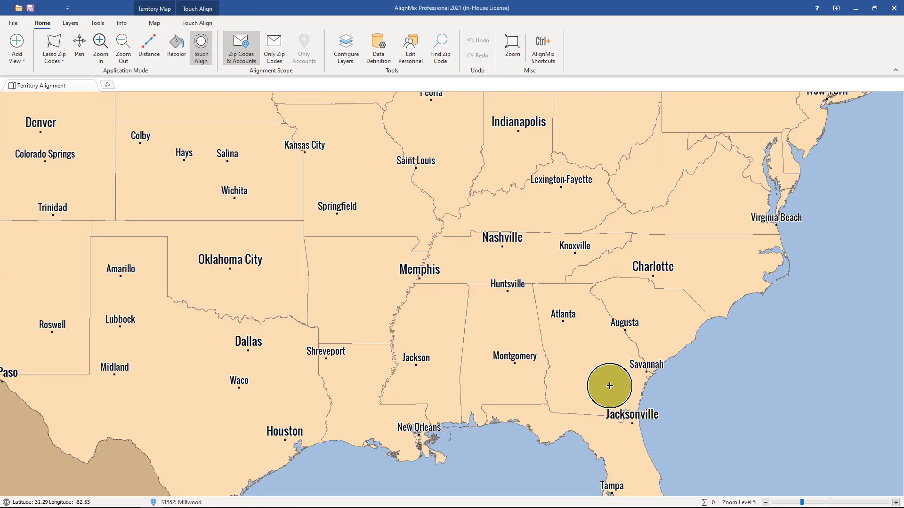
scroll(597, 346, up, 1)
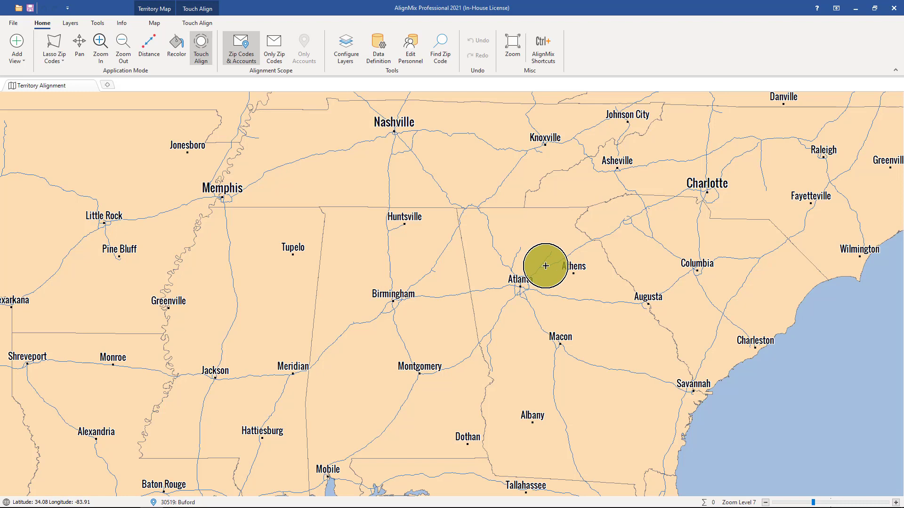
drag(545, 266, 546, 266)
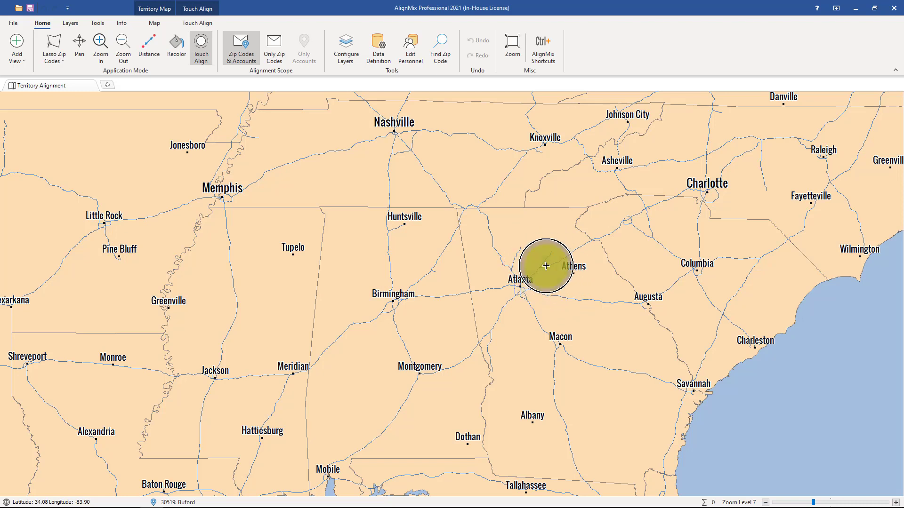
click(545, 265)
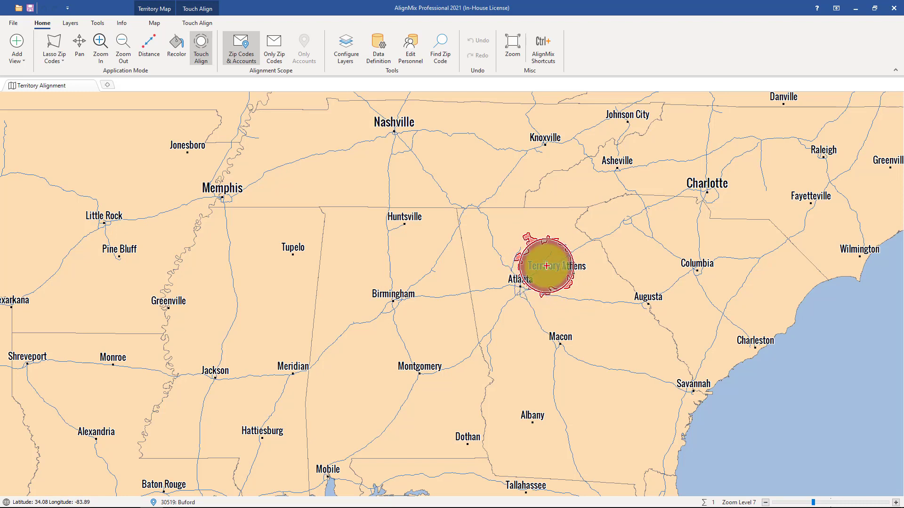
mouse_move(545, 266)
mouse_down()
mouse_move(527, 250)
mouse_move(512, 262)
mouse_move(512, 283)
mouse_move(571, 312)
mouse_move(563, 263)
mouse_move(516, 284)
mouse_move(526, 321)
mouse_move(585, 326)
mouse_move(571, 288)
mouse_move(528, 326)
mouse_move(583, 352)
mouse_move(593, 319)
mouse_move(579, 329)
mouse_move(627, 329)
mouse_move(570, 313)
mouse_up()
Step: Extend Territory 1 with Touch Align to take in northern and central Georgia from the Alabama border to Savannah
key(ctrl)
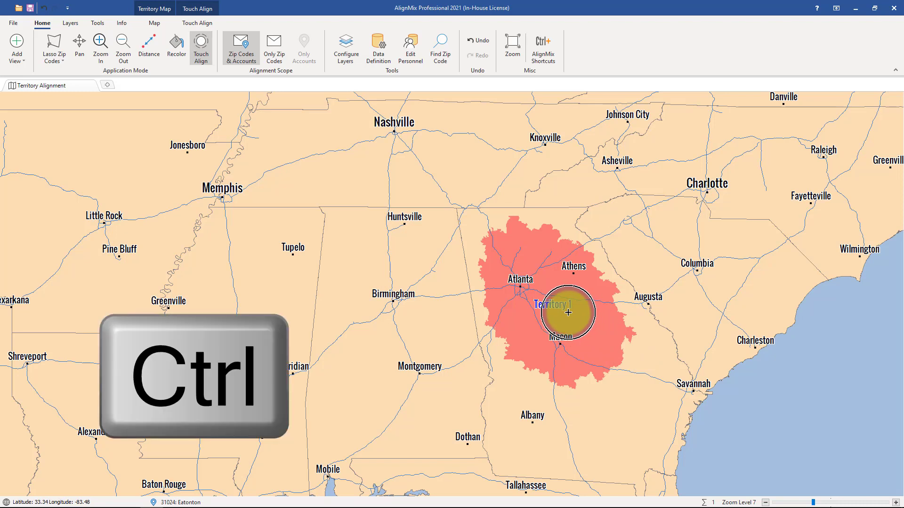
ctrl+click(568, 312)
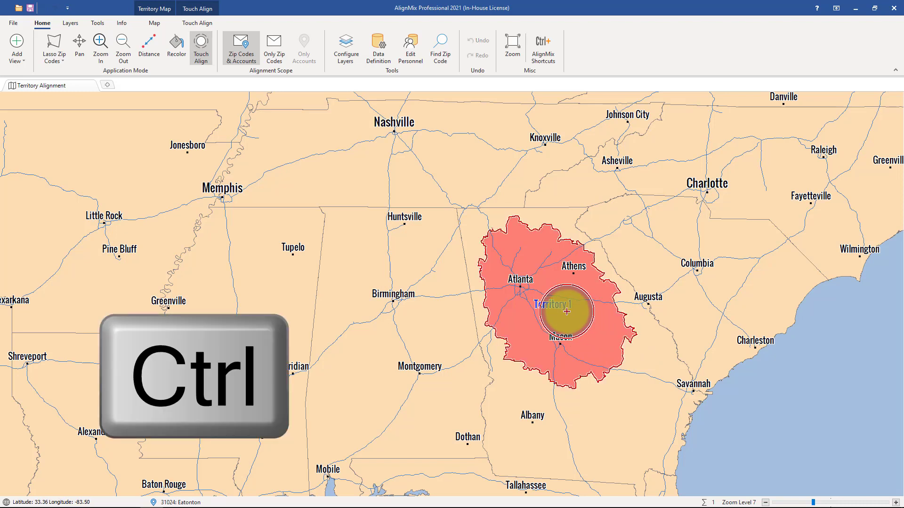
mouse_move(500, 326)
mouse_down()
mouse_move(473, 288)
mouse_move(466, 212)
mouse_move(595, 239)
mouse_move(668, 357)
mouse_move(668, 377)
mouse_move(579, 346)
mouse_up()
mouse_move(607, 262)
mouse_down()
mouse_move(496, 277)
mouse_move(577, 240)
mouse_move(634, 296)
mouse_move(572, 309)
mouse_up()
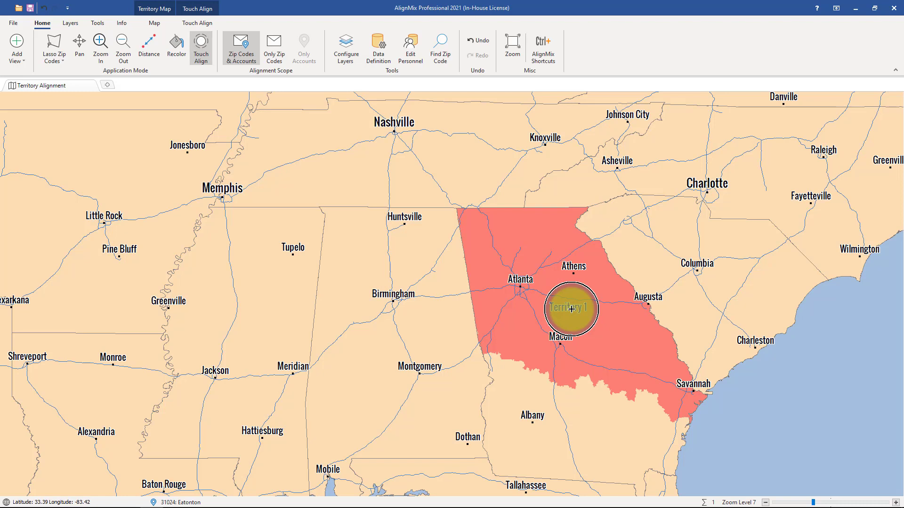
Step: Create a second territory with Touch Align from the remaining zip codes of southern Georgia around Albany and Waycross
drag(571, 309, 544, 157)
mouse_move(546, 193)
mouse_down()
mouse_move(581, 216)
mouse_move(579, 234)
mouse_move(564, 259)
mouse_move(540, 248)
mouse_move(539, 261)
mouse_up()
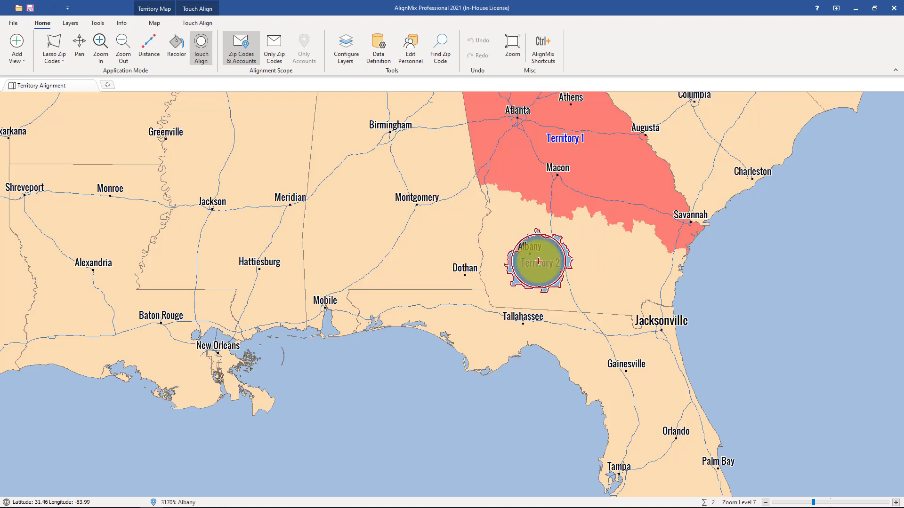
mouse_move(538, 261)
mouse_down()
mouse_move(516, 249)
mouse_move(489, 209)
mouse_move(492, 264)
mouse_move(506, 294)
mouse_move(629, 308)
mouse_move(679, 274)
mouse_move(636, 247)
mouse_move(526, 224)
mouse_move(530, 258)
mouse_move(551, 270)
mouse_move(616, 267)
mouse_up()
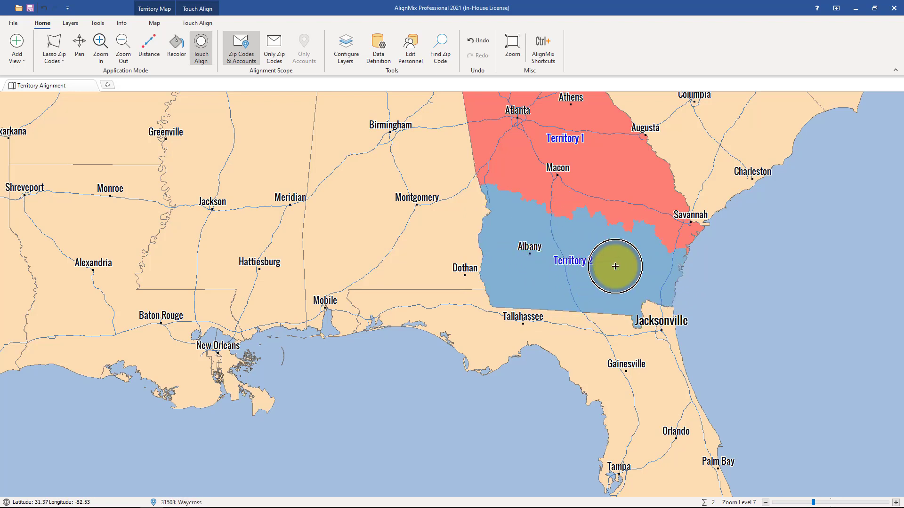
Step: Create three more territories with Touch Align over southern Alabama, northern Mississippi and northern Alabama
scroll(628, 248, down, 1)
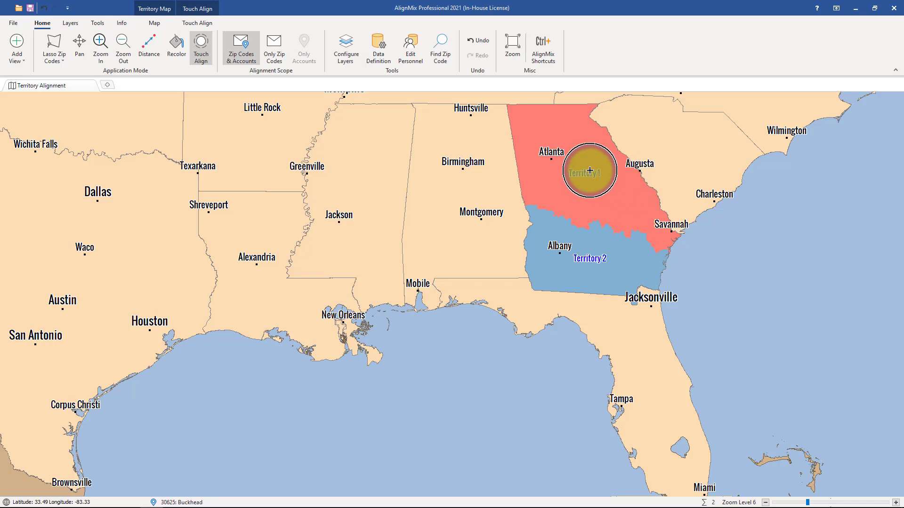
mouse_move(478, 202)
mouse_down()
mouse_move(433, 242)
mouse_move(483, 214)
mouse_up()
mouse_move(390, 170)
mouse_down()
mouse_move(359, 137)
mouse_move(382, 181)
mouse_move(359, 117)
mouse_up()
mouse_move(456, 133)
mouse_down()
mouse_move(456, 161)
mouse_move(464, 117)
mouse_move(453, 153)
mouse_up()
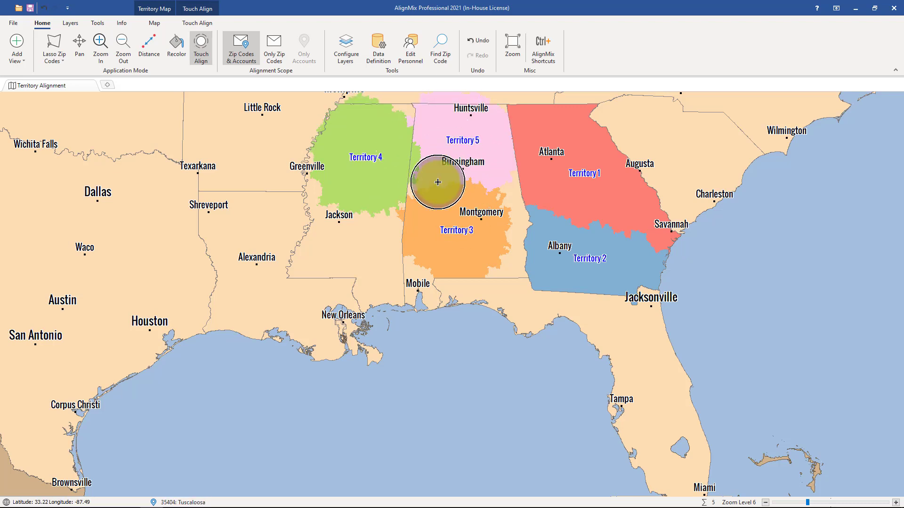
Step: Lasso the zip codes of northeastern Florida from Jacksonville down to the Orlando area
click(52, 61)
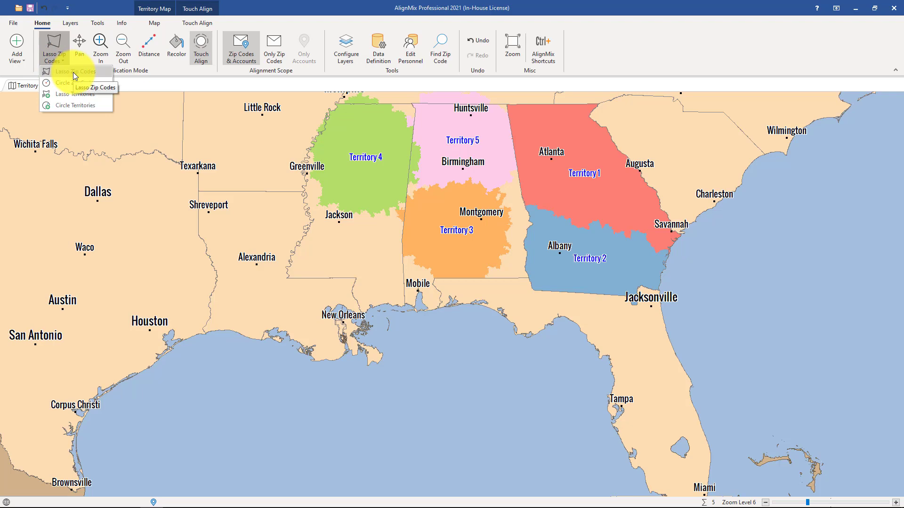
click(73, 72)
scroll(677, 371, up, 1)
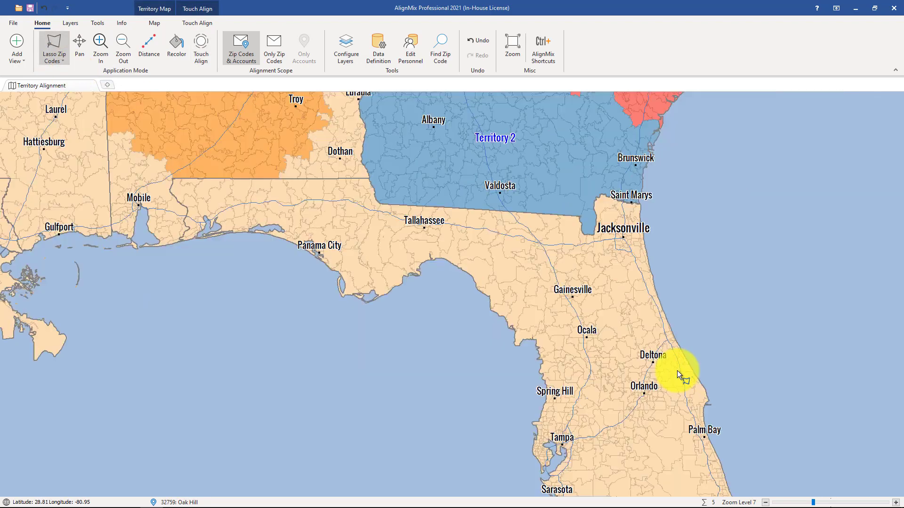
mouse_move(615, 215)
mouse_down()
mouse_move(530, 250)
mouse_move(485, 292)
mouse_move(571, 384)
mouse_move(665, 386)
mouse_move(736, 295)
mouse_move(738, 244)
mouse_up()
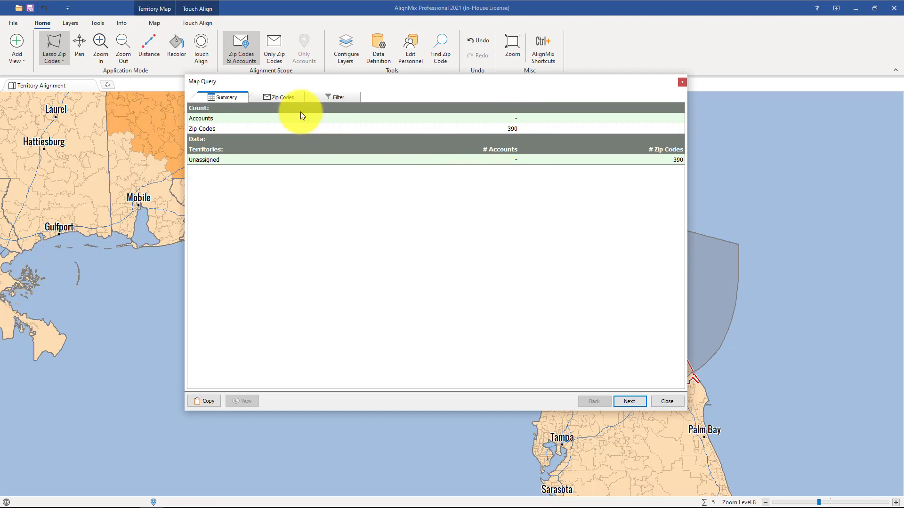
Step: Review the list of lassoed zip codes and create a new territory from them
click(283, 98)
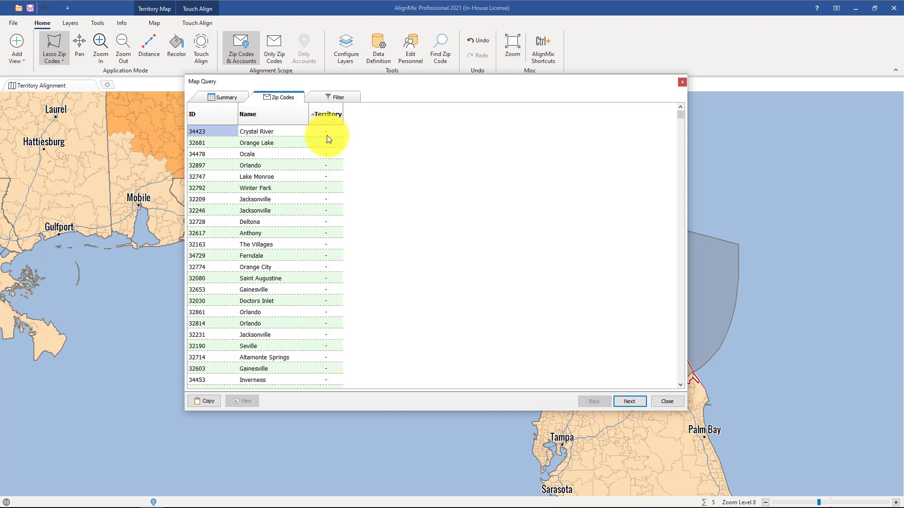
click(630, 401)
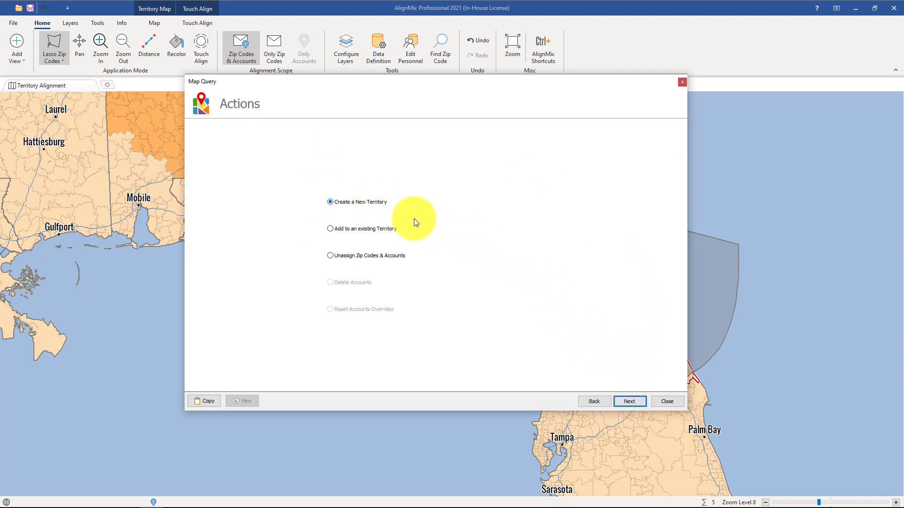
click(627, 401)
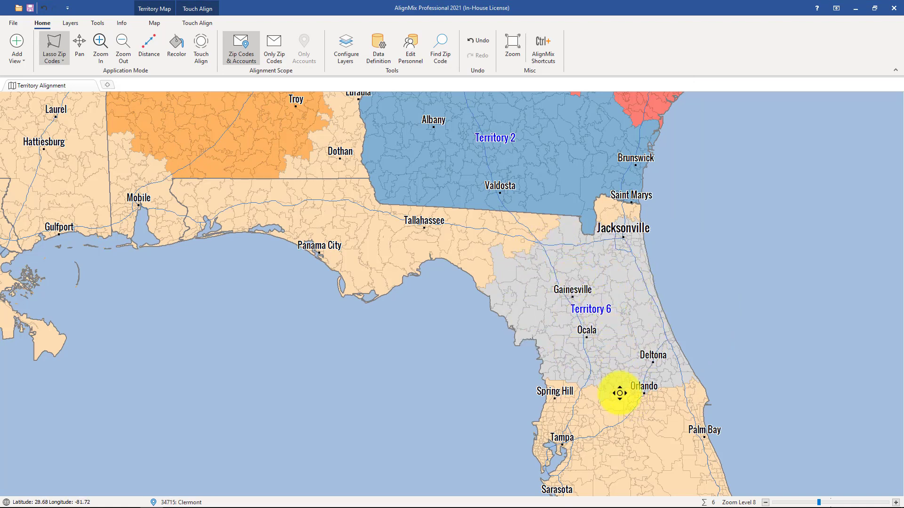
Step: Circle the zip codes of south-central Florida within a radius of about 68 miles and continue to the query's actions
drag(619, 402, 577, 237)
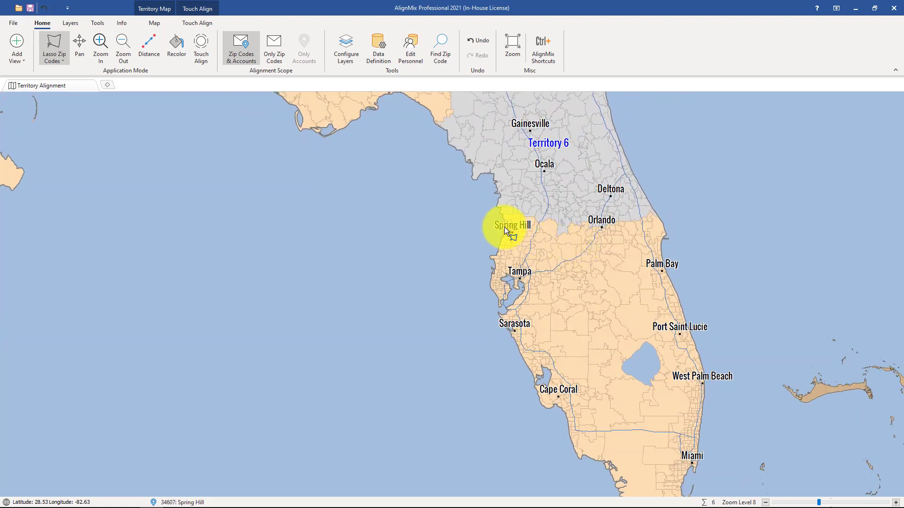
click(64, 62)
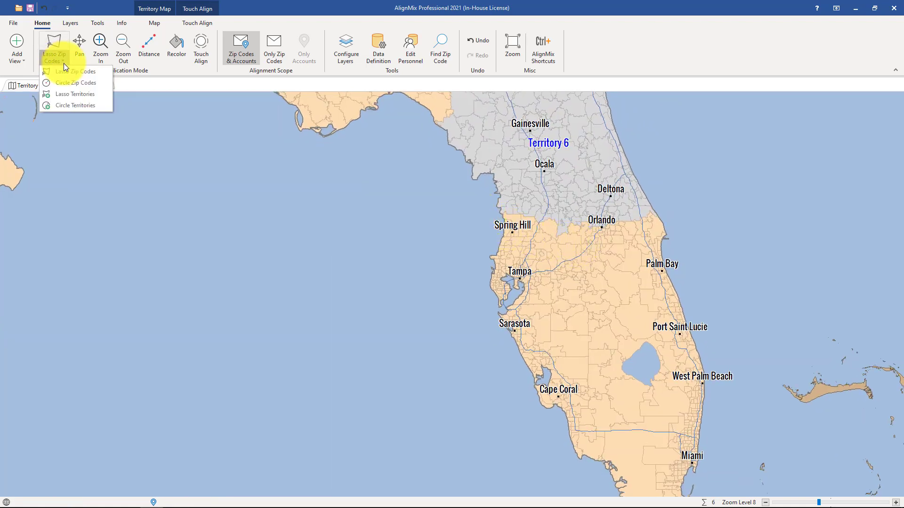
click(73, 86)
drag(584, 335, 667, 348)
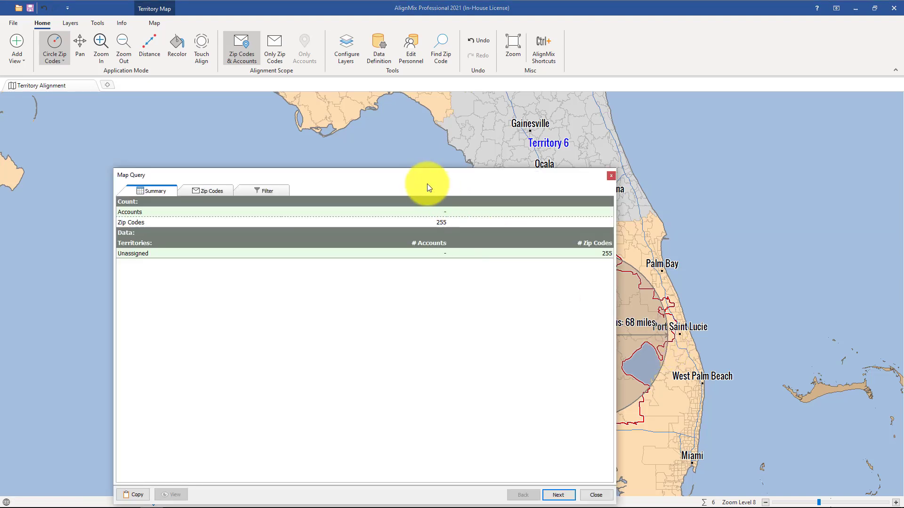
drag(416, 173, 414, 106)
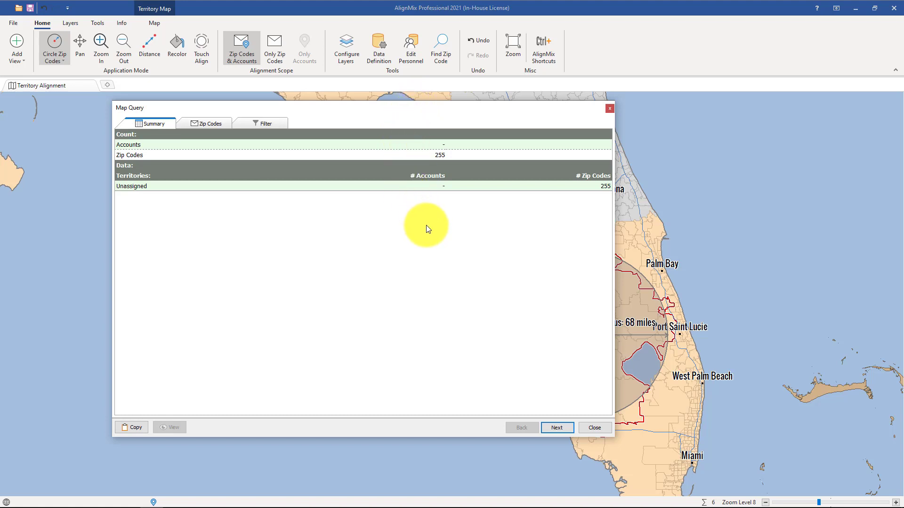
click(555, 427)
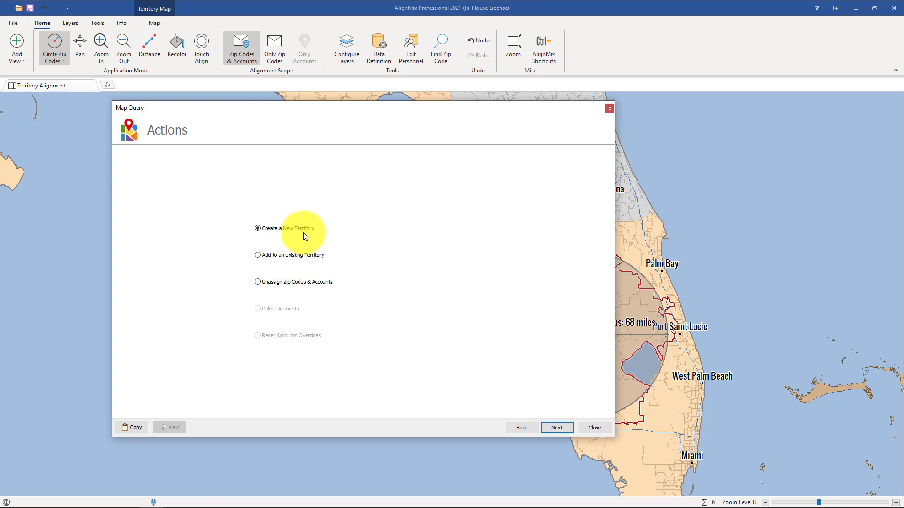
click(304, 256)
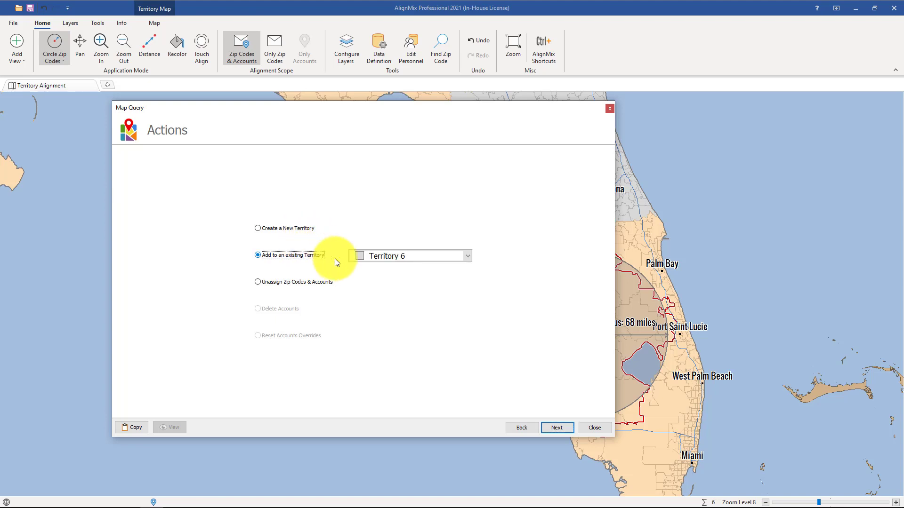
click(428, 258)
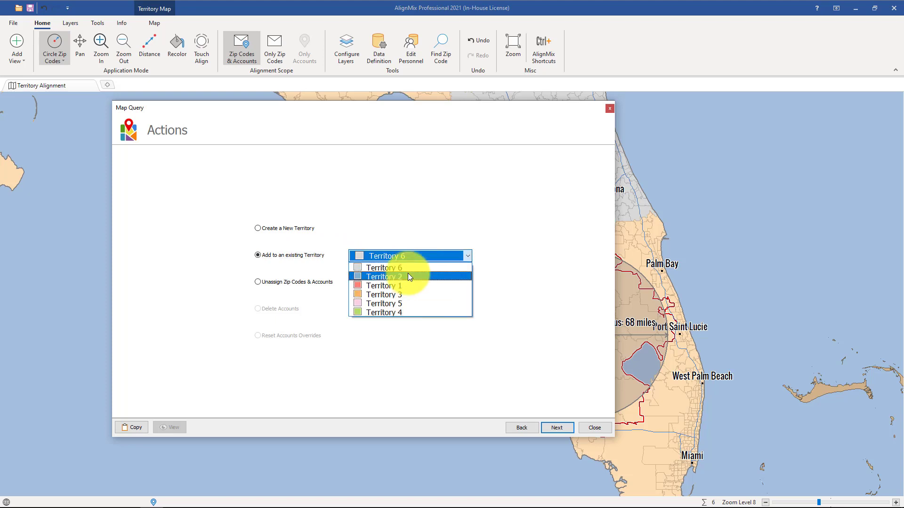
click(299, 255)
click(263, 281)
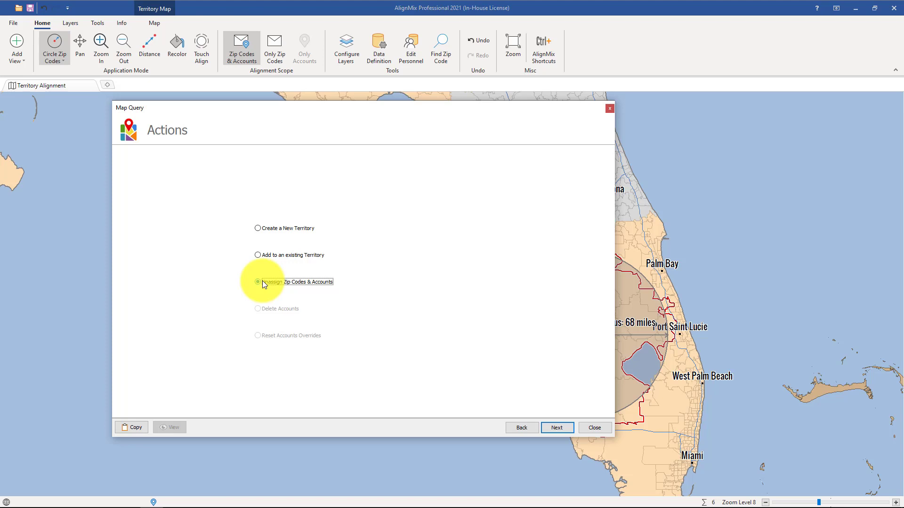
Step: Create a new territory from the circled zip codes
click(257, 228)
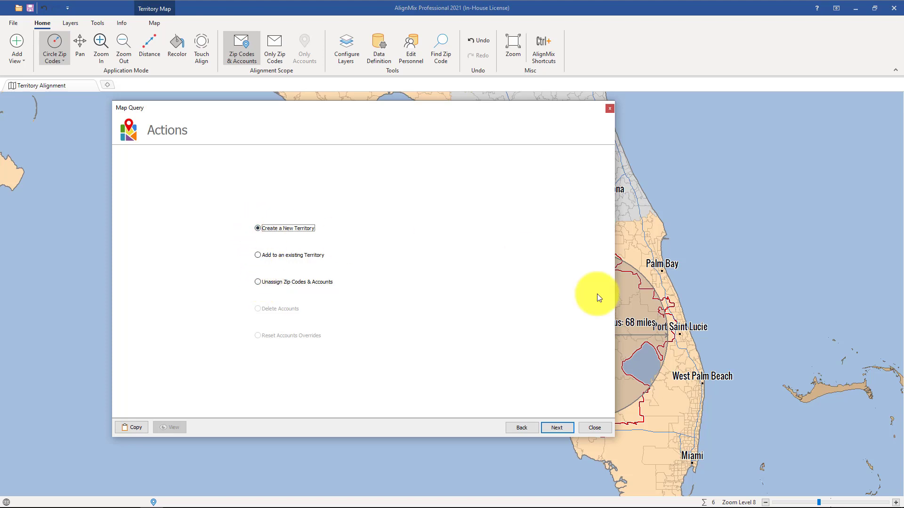
click(559, 426)
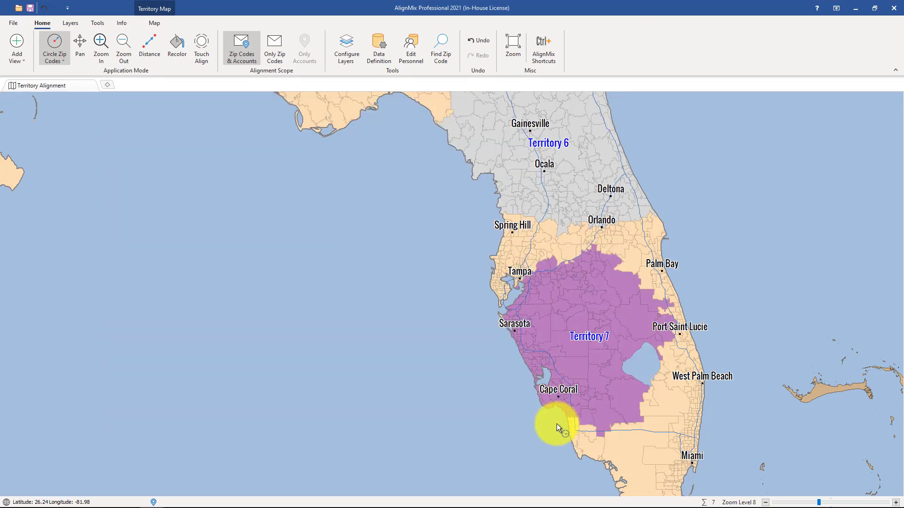
Step: Lasso the zip codes across central Florida around Orlando, including unassigned ones and part of Territory 6
scroll(606, 208, up, 3)
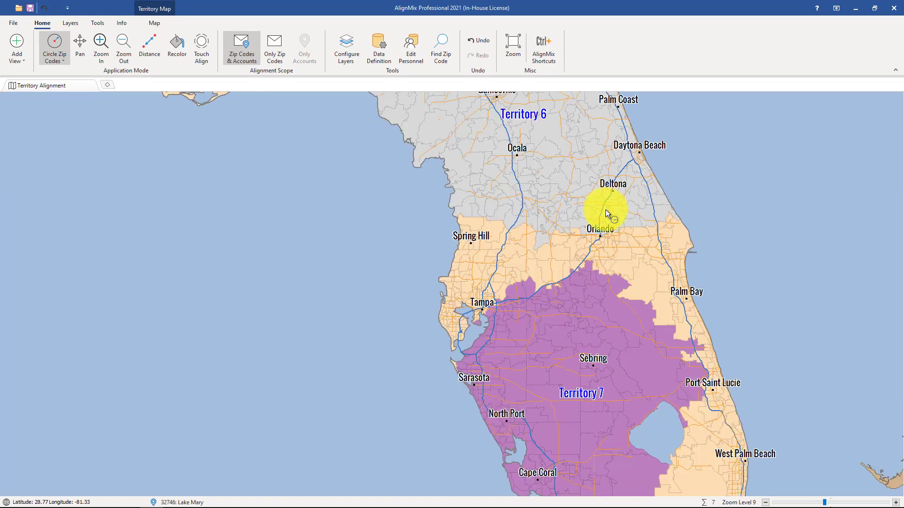
scroll(606, 210, down, 1)
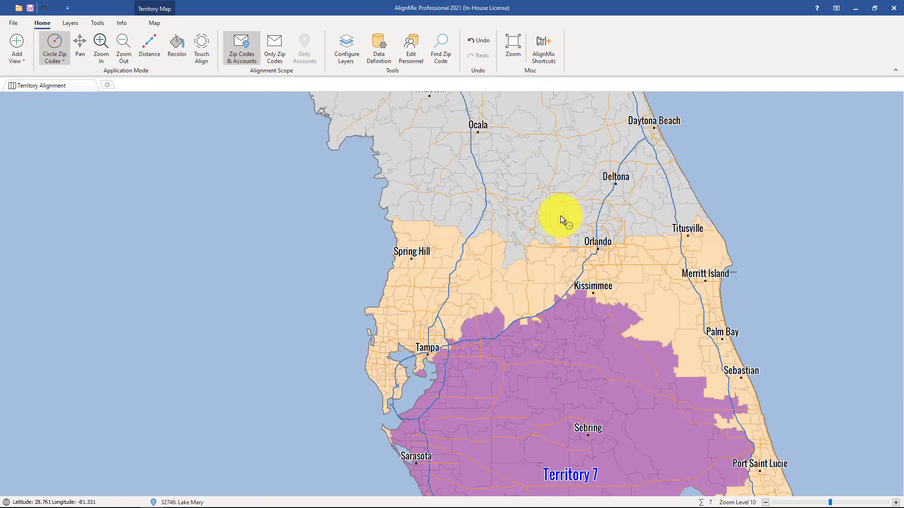
click(60, 63)
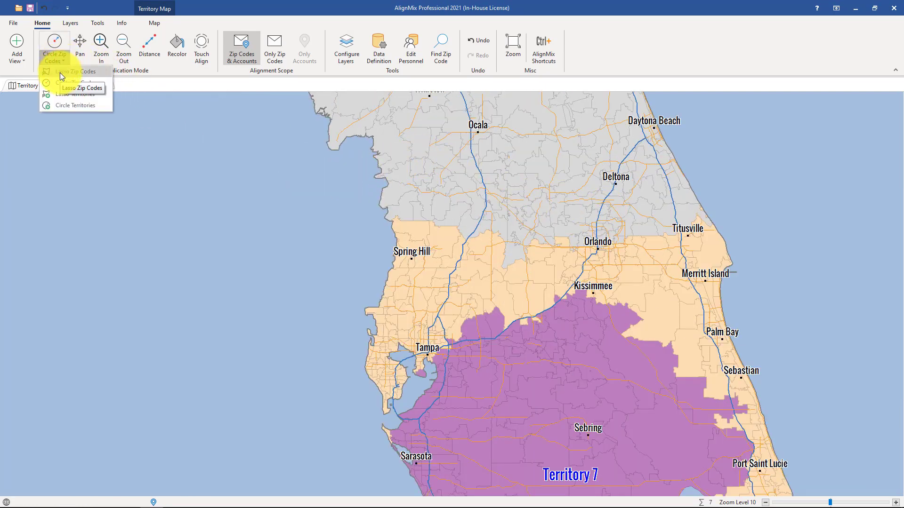
click(60, 72)
mouse_move(433, 139)
mouse_down()
mouse_move(387, 177)
mouse_move(360, 280)
mouse_move(747, 293)
mouse_move(754, 185)
mouse_up()
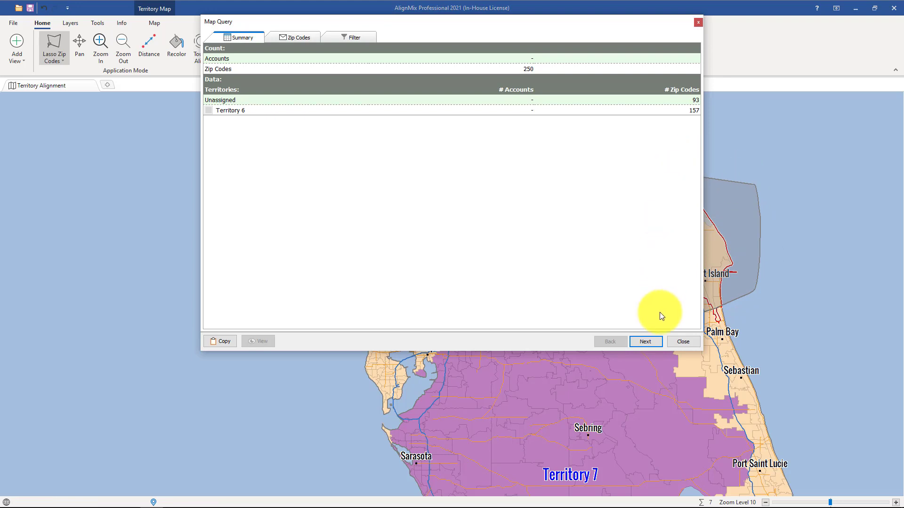
Step: Add the lassoed central Florida zip codes to the existing Territory 6
click(645, 340)
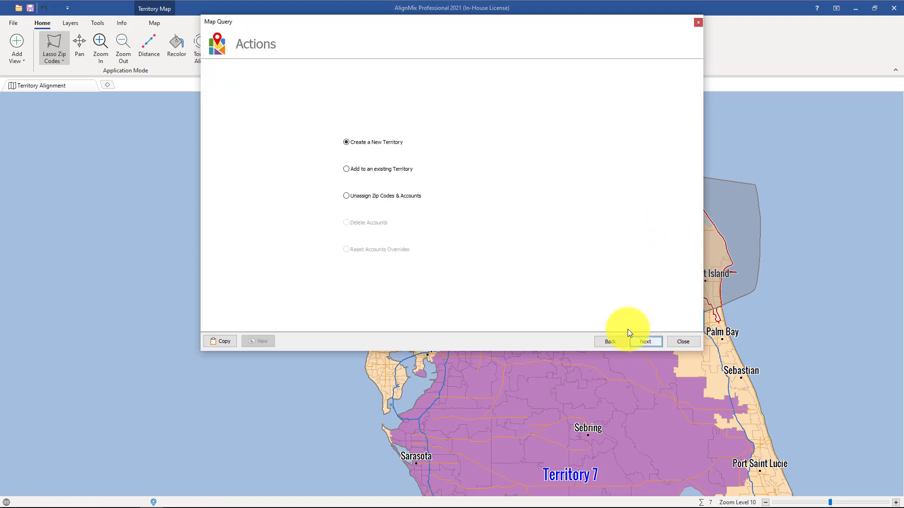
click(397, 169)
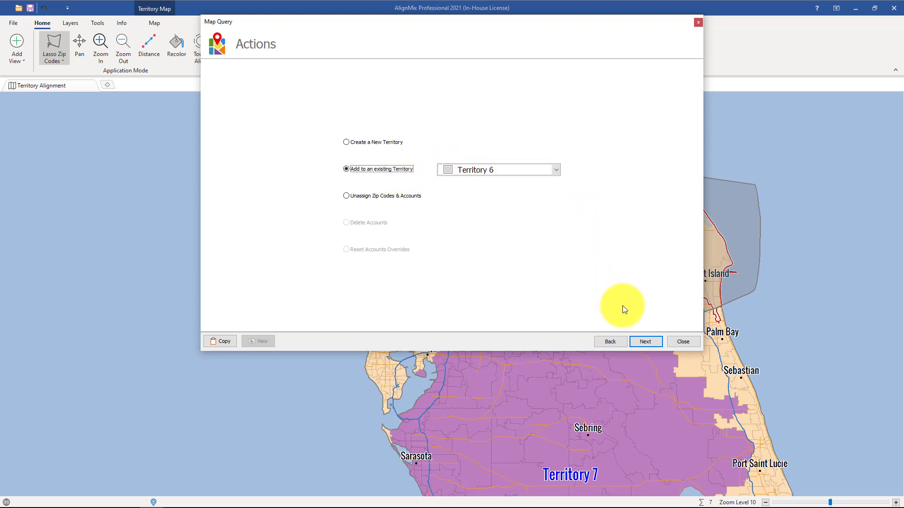
click(644, 342)
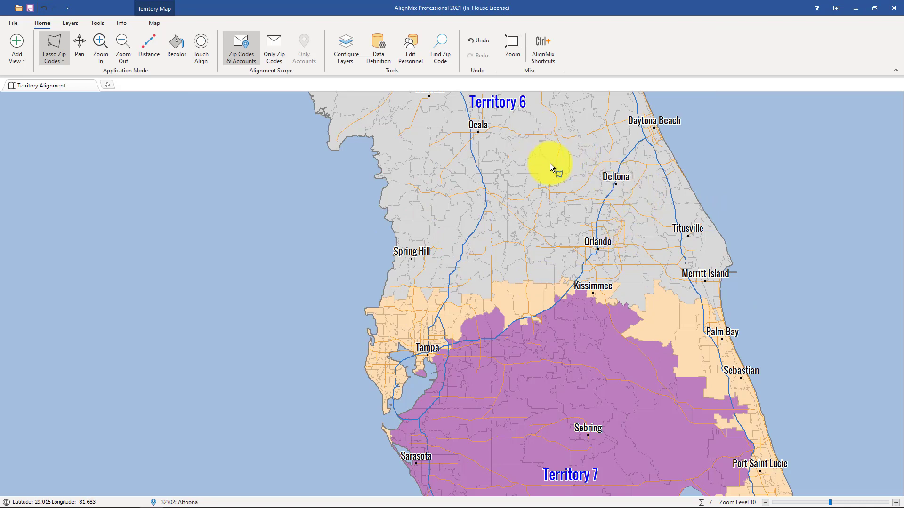
Step: Extend Territory 7 with Touch Align over the unassigned zip codes around Tampa and across to the Palm Bay area
scroll(581, 183, down, 2)
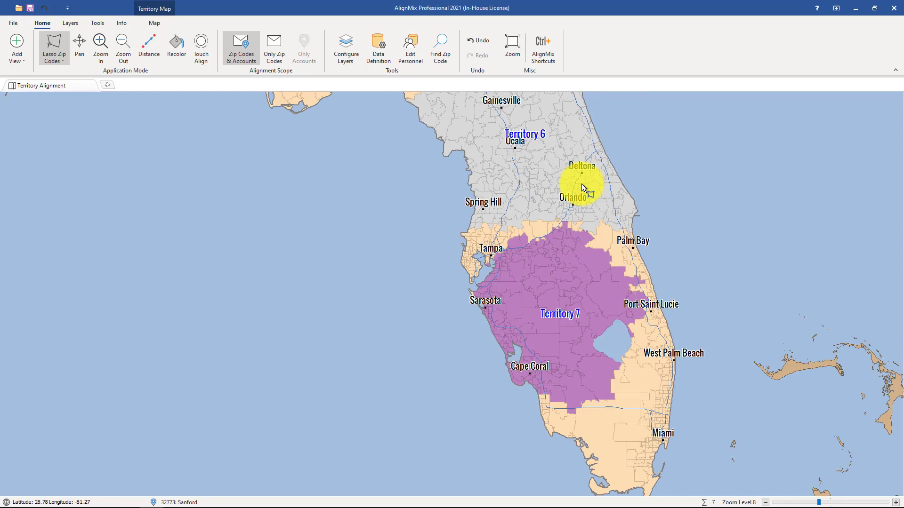
scroll(574, 334, up, 1)
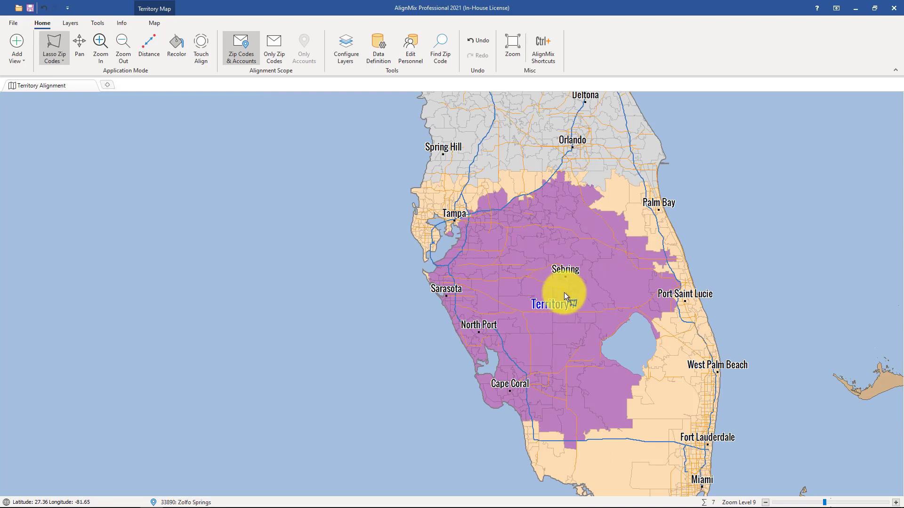
click(202, 49)
mouse_move(527, 258)
mouse_down()
mouse_move(498, 225)
mouse_move(430, 214)
mouse_move(456, 311)
mouse_move(520, 322)
mouse_move(635, 271)
mouse_move(601, 205)
mouse_move(440, 206)
mouse_move(575, 234)
mouse_up()
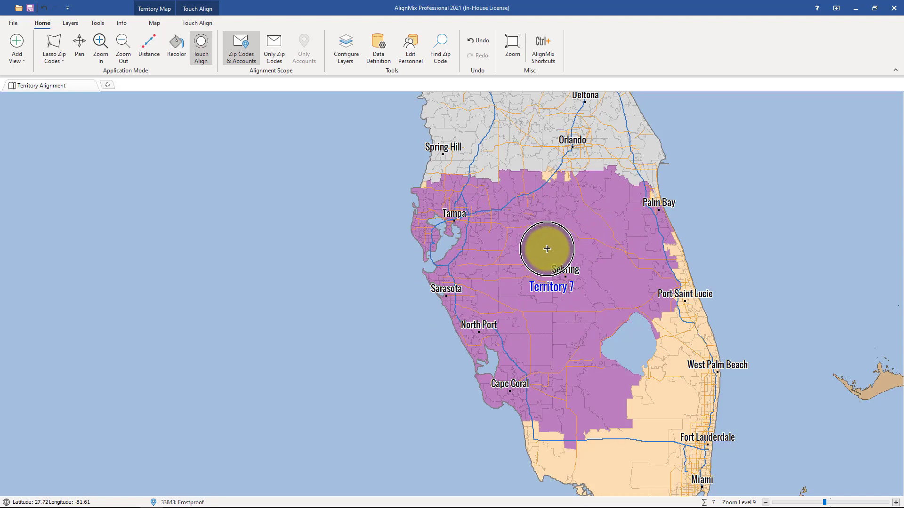
Step: Open the properties of Territory 7 and set both its ID and name to Tampa
right_click(491, 289)
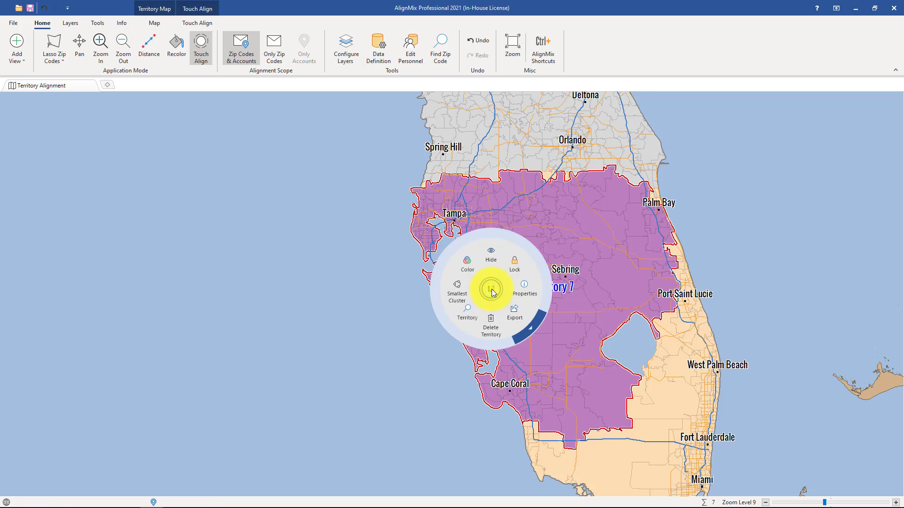
click(528, 293)
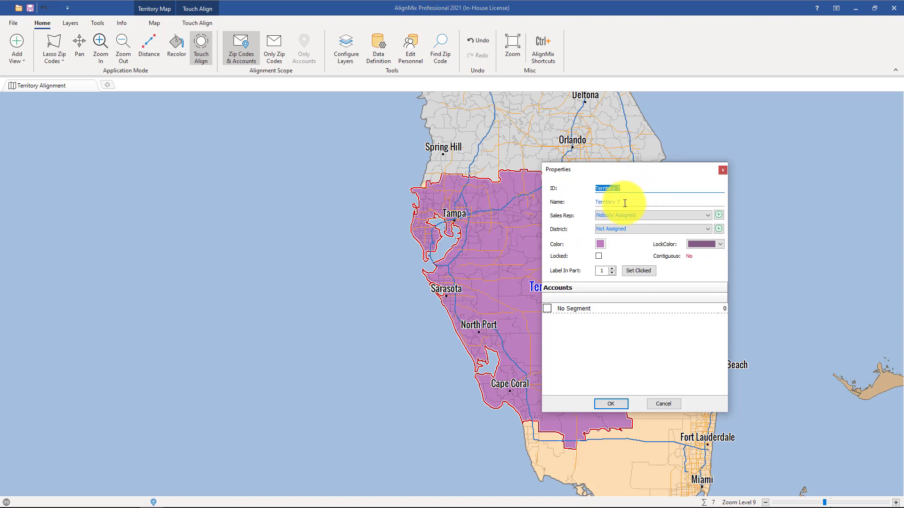
text(Tampa)
key(Tab)
text(Ta)
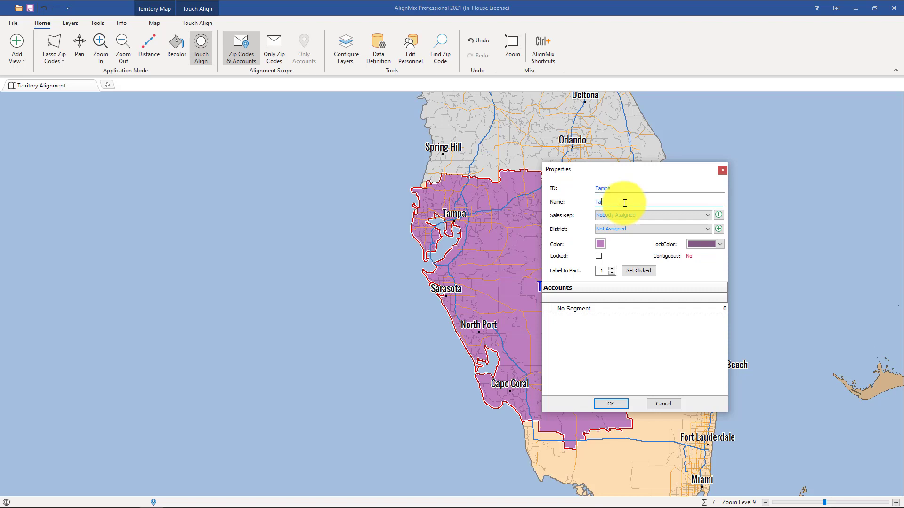
text(mpa)
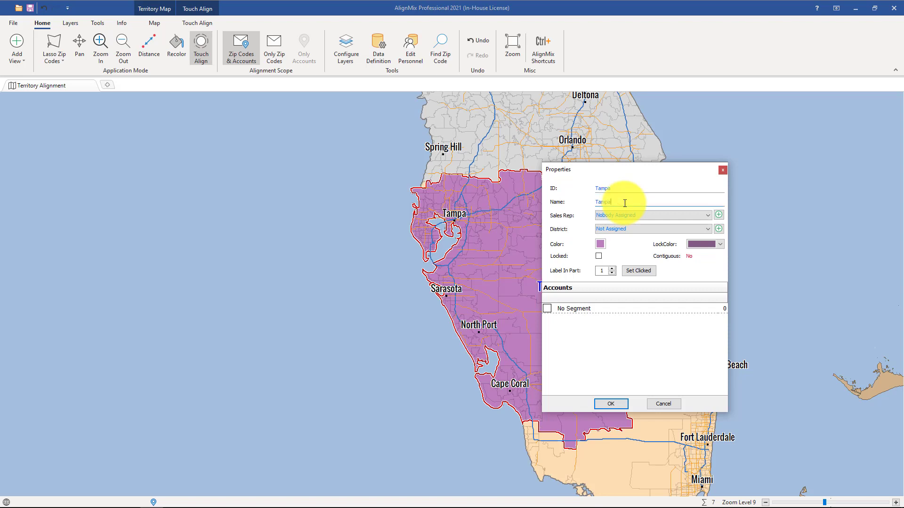
Step: Check the sales rep choices, the form for adding a person and the district choices, then apply the territory's properties
click(676, 215)
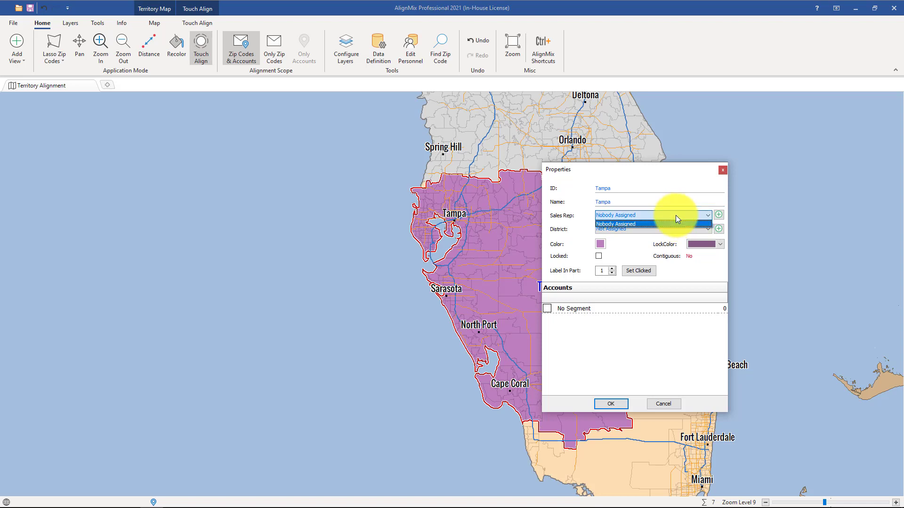
click(674, 216)
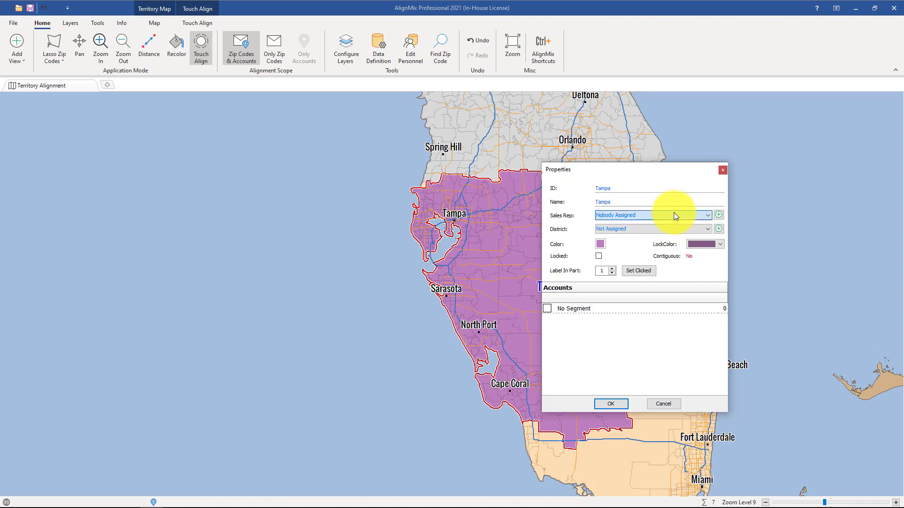
click(718, 215)
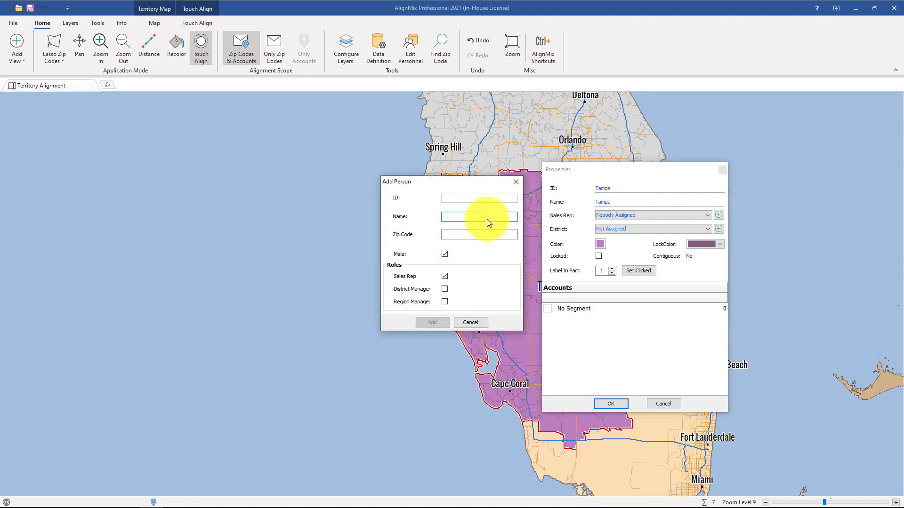
click(471, 323)
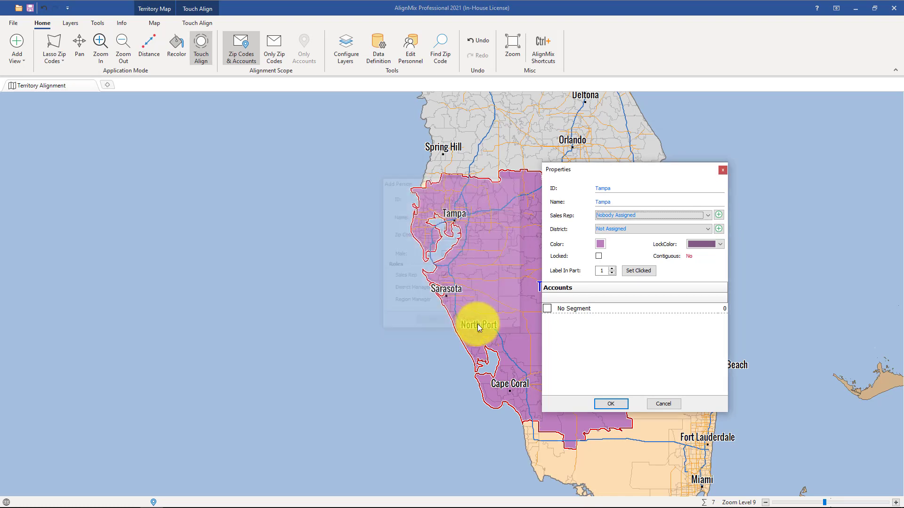
click(631, 231)
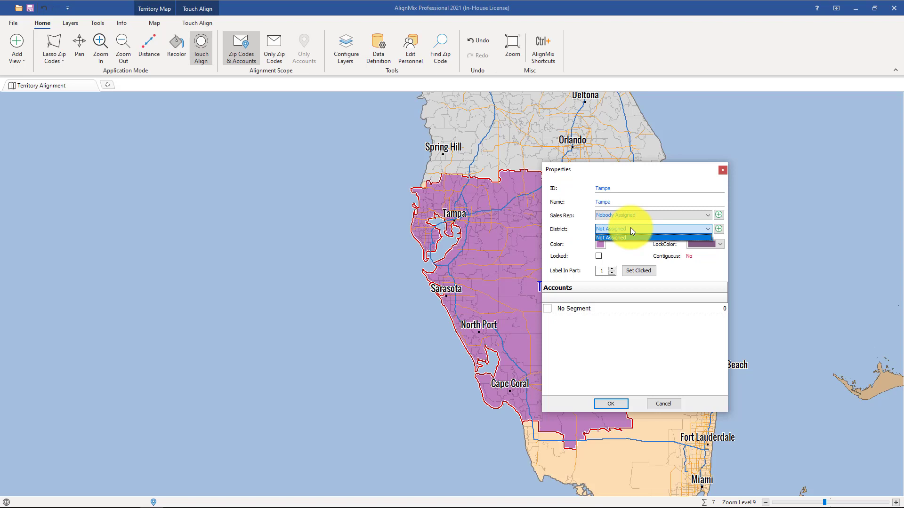
click(631, 230)
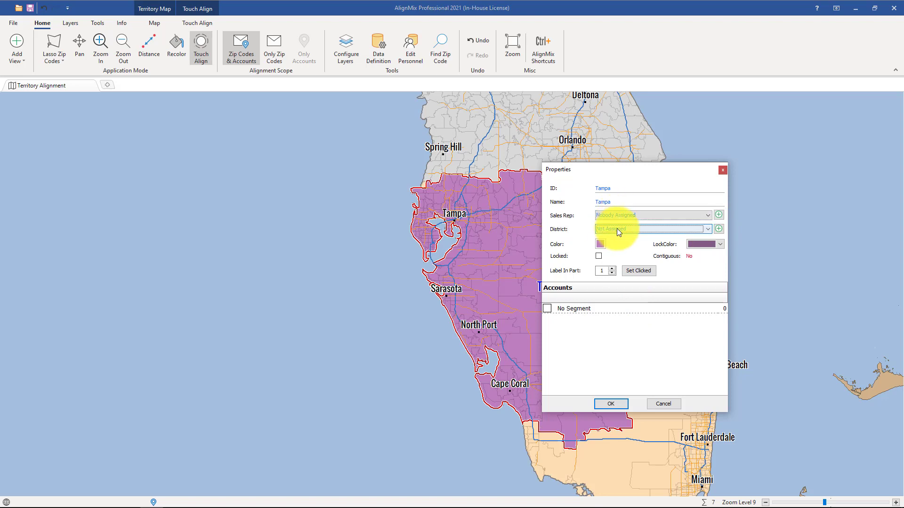
click(610, 404)
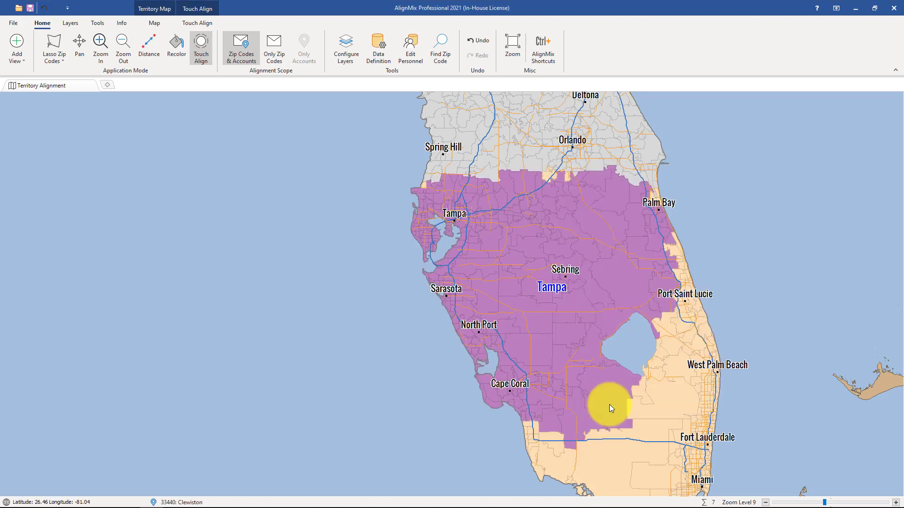